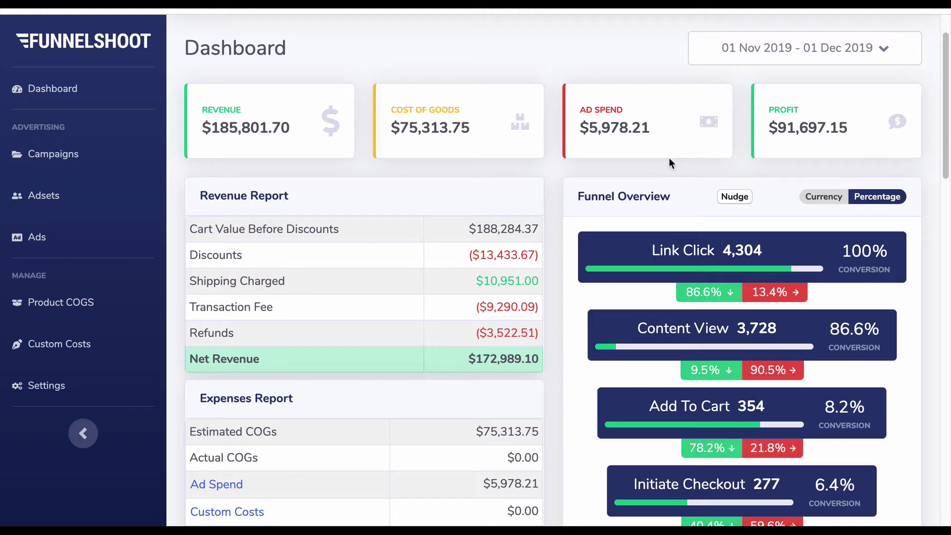
# Review the funnel overview, then switch its values to dollar cost per event
pyautogui.scroll(-2, 765, 272)
pyautogui.scroll(-1, 766, 272)
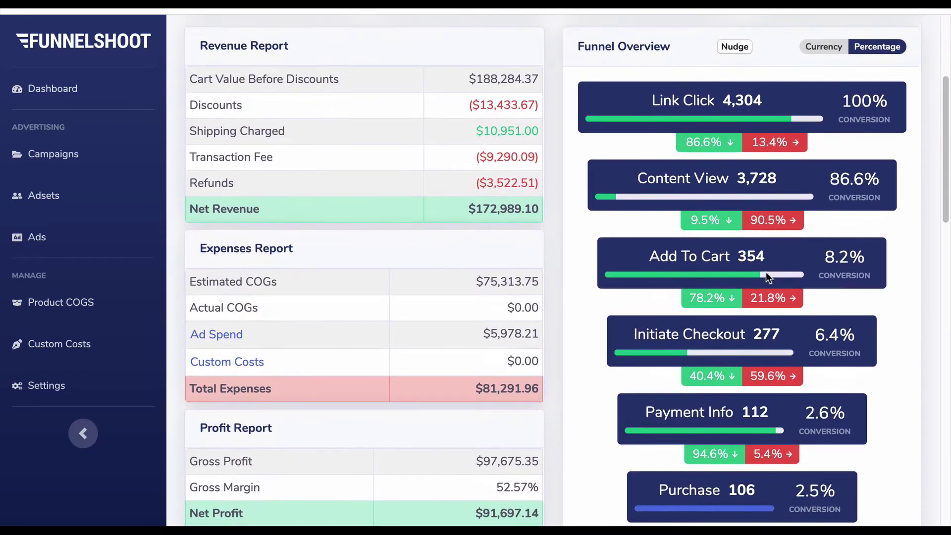
pyautogui.scroll(1, 766, 272)
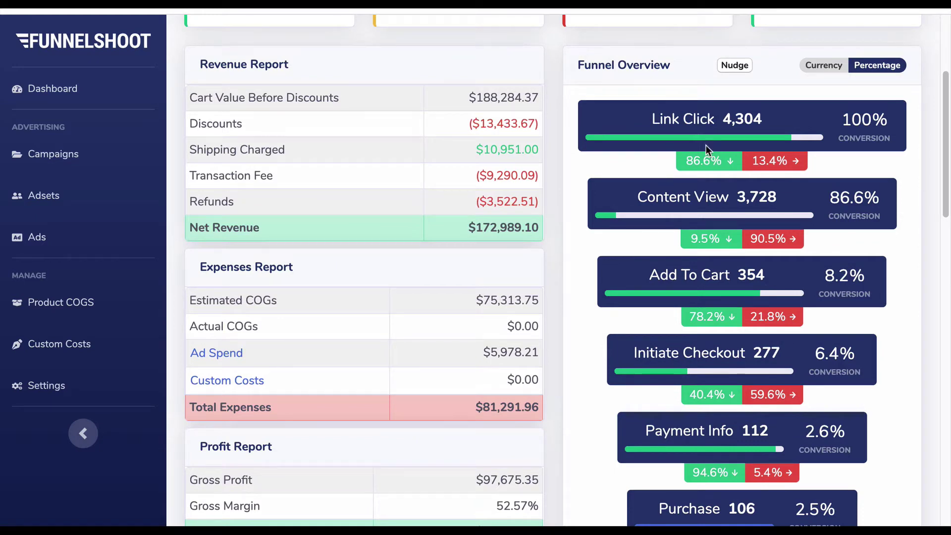
pyautogui.scroll(3, 705, 144)
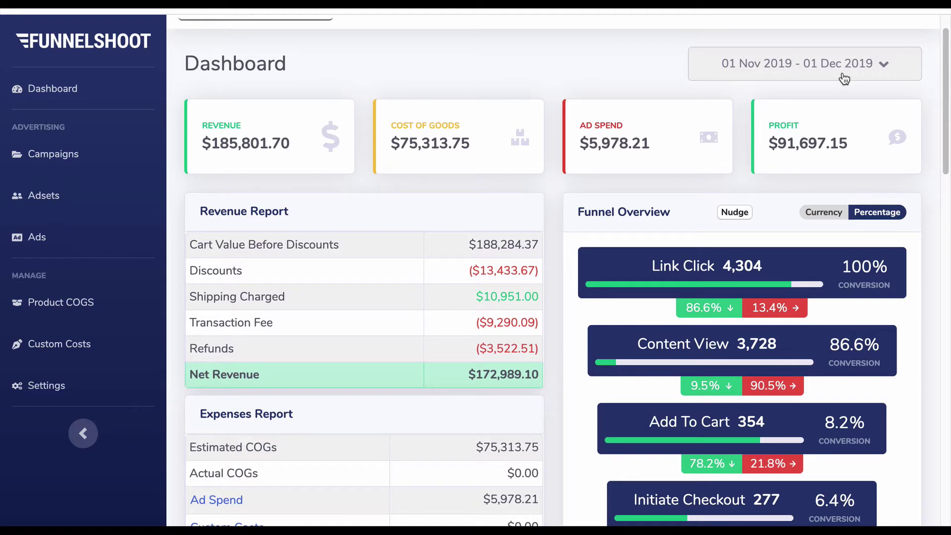
pyautogui.scroll(-3, 844, 78)
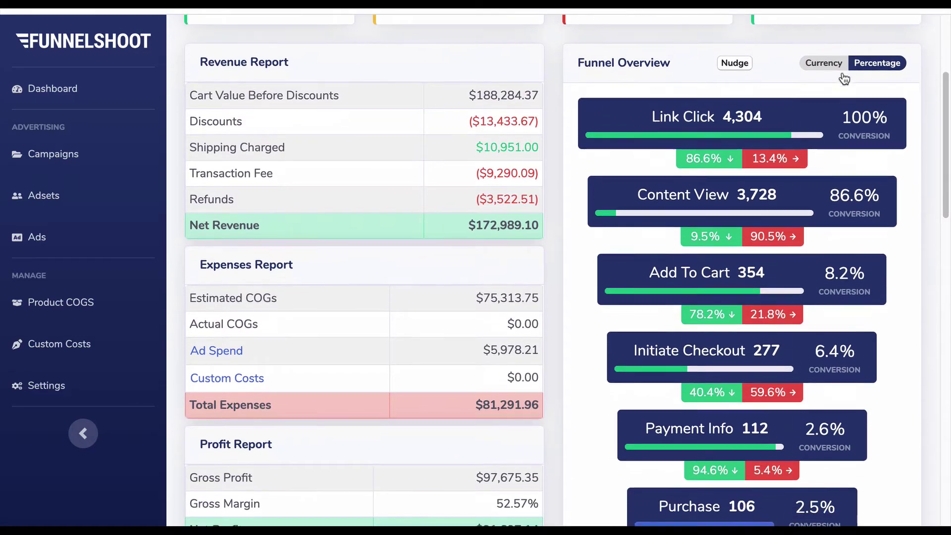
pyautogui.scroll(4, 842, 73)
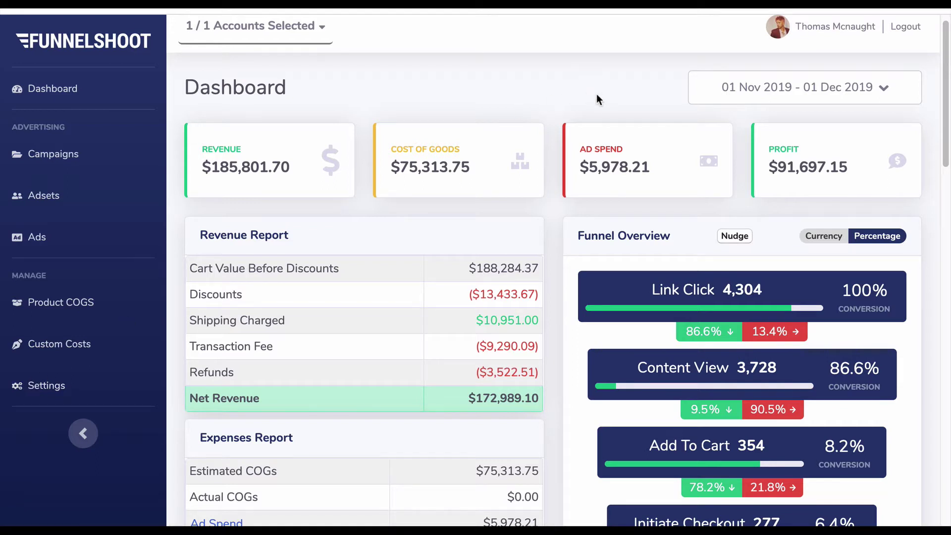
pyautogui.scroll(-3, 783, 139)
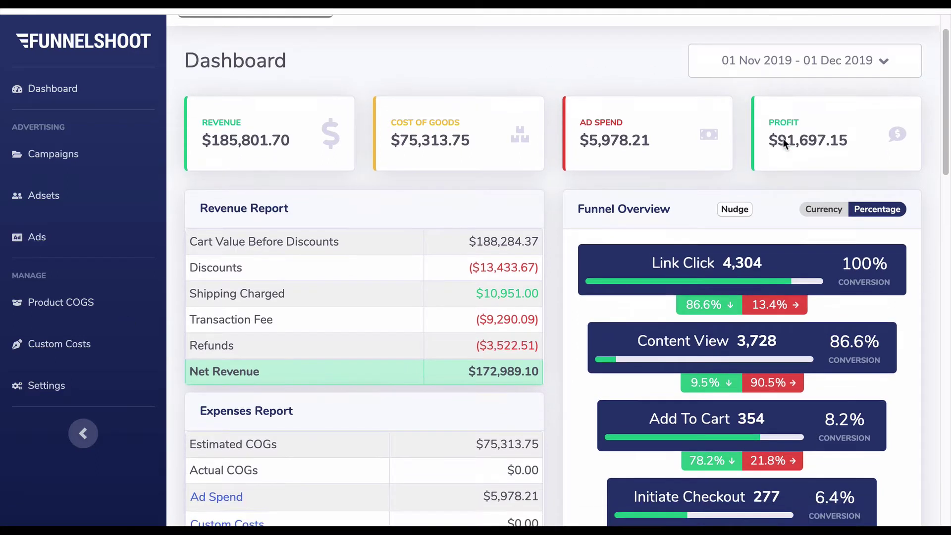
pyautogui.scroll(-1, 783, 142)
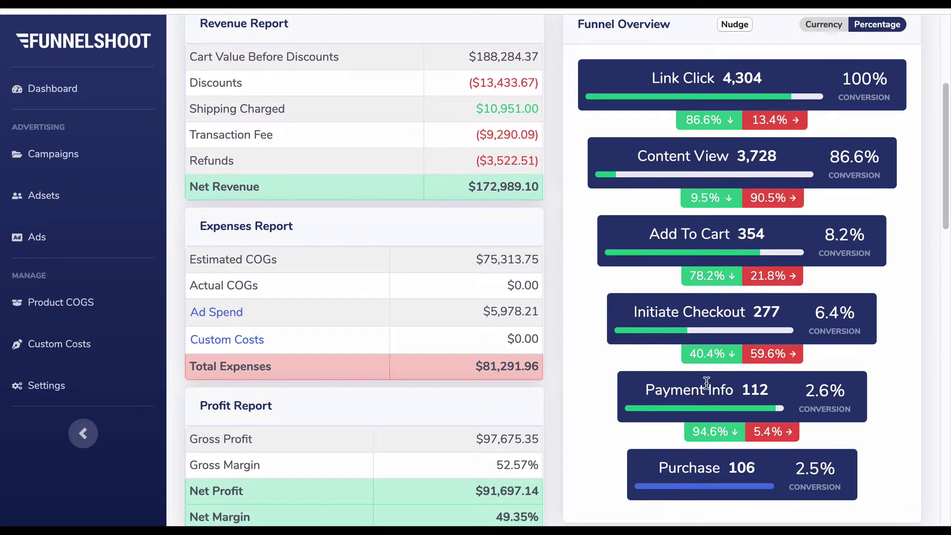
pyautogui.scroll(-1, 622, 394)
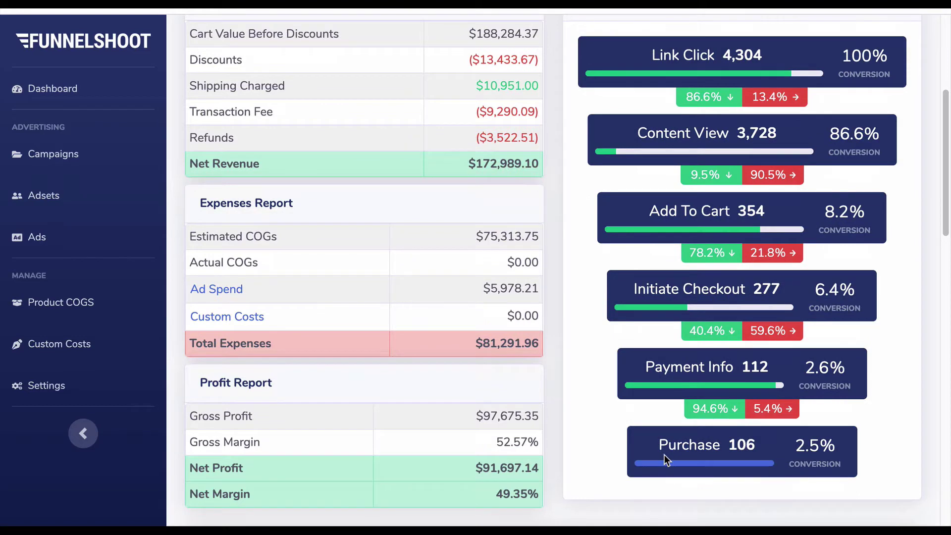
pyautogui.scroll(1, 664, 454)
pyautogui.scroll(-1, 664, 455)
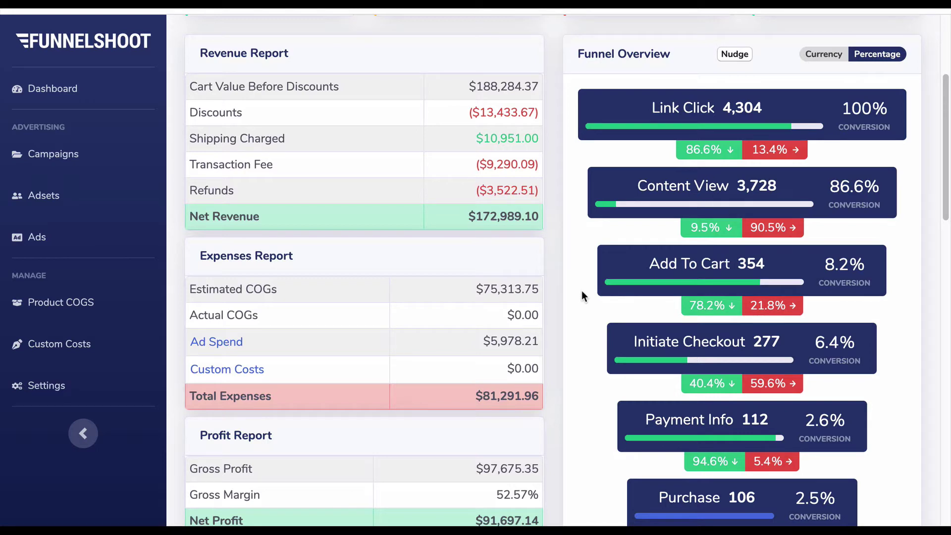
pyautogui.scroll(1, 696, 151)
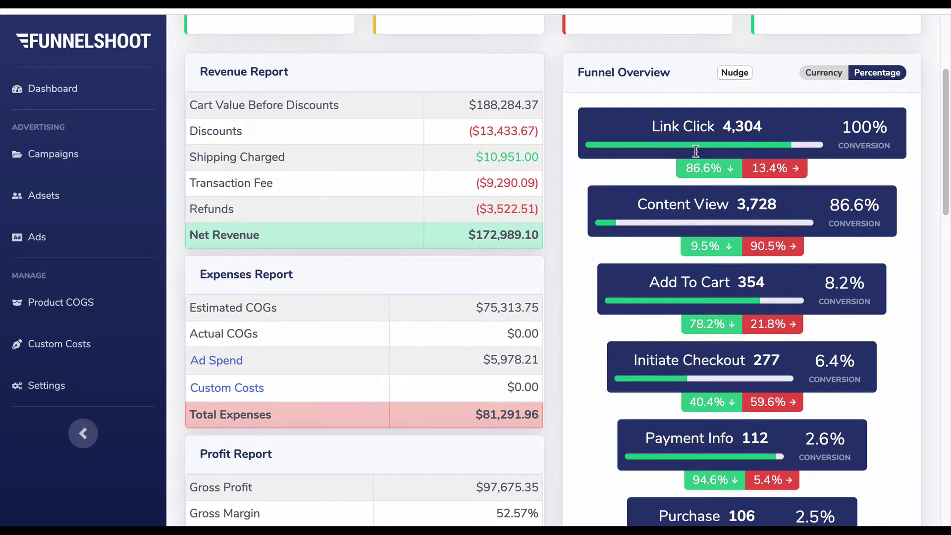
pyautogui.scroll(1, 695, 151)
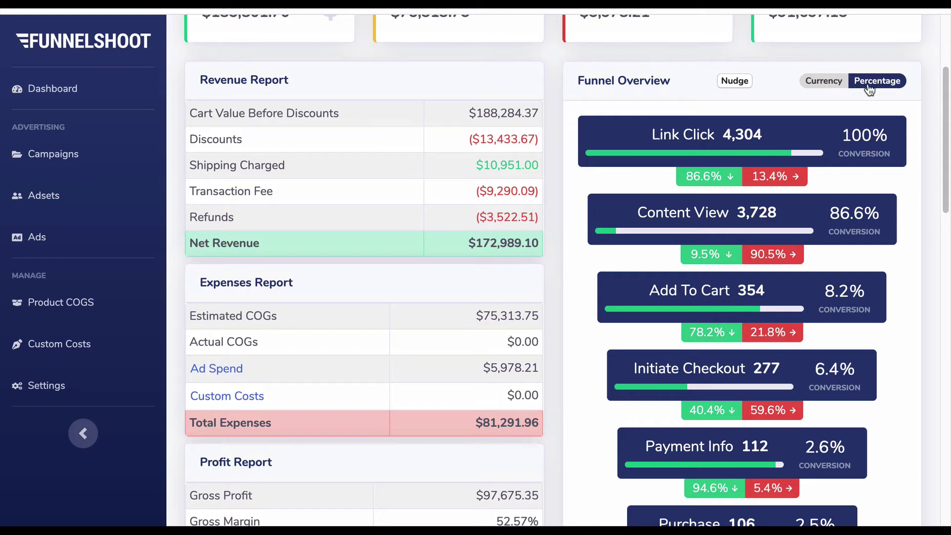
pyautogui.click(821, 84)
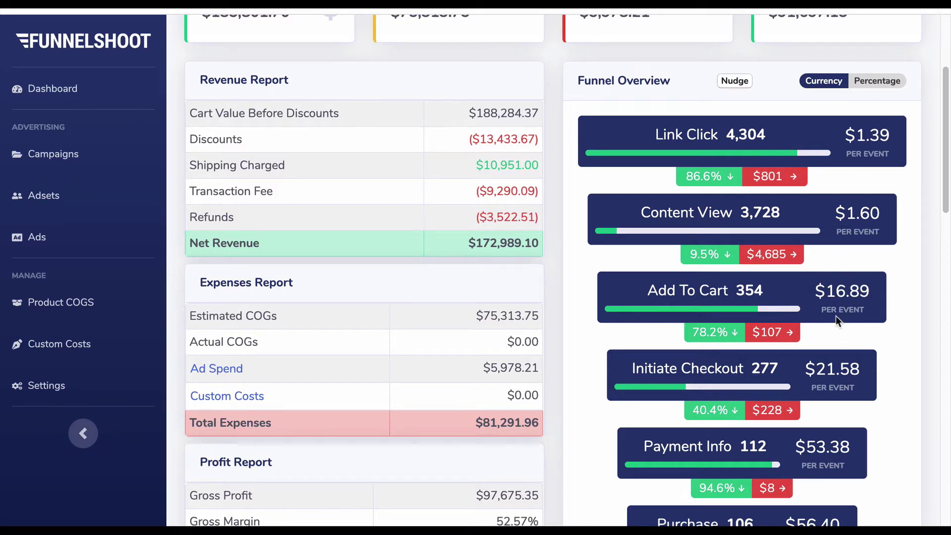
# Switch the funnel overview back to conversion percentages
pyautogui.scroll(-1, 835, 316)
pyautogui.scroll(1, 883, 274)
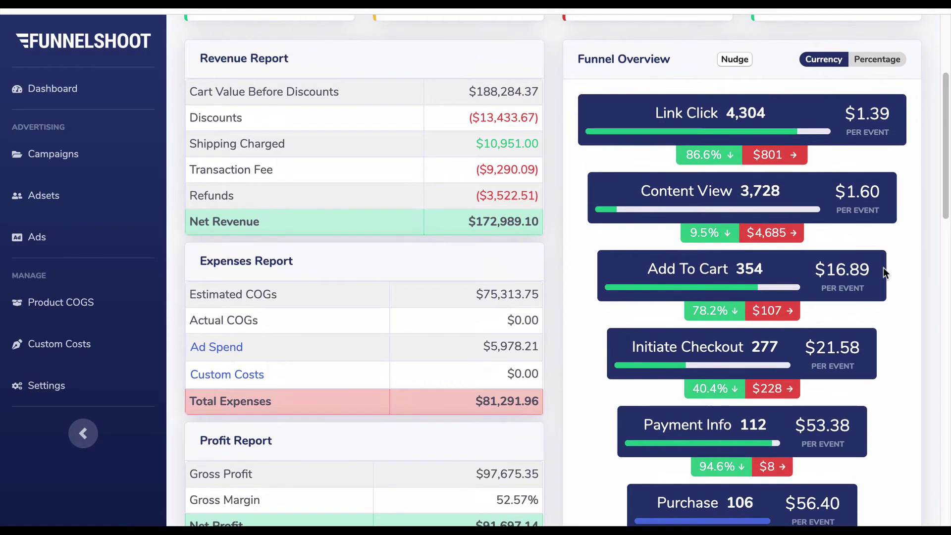
pyautogui.click(874, 61)
# Show cost per event again, from $1.39 per link click to $56.40 per purchase
pyautogui.scroll(-1, 803, 429)
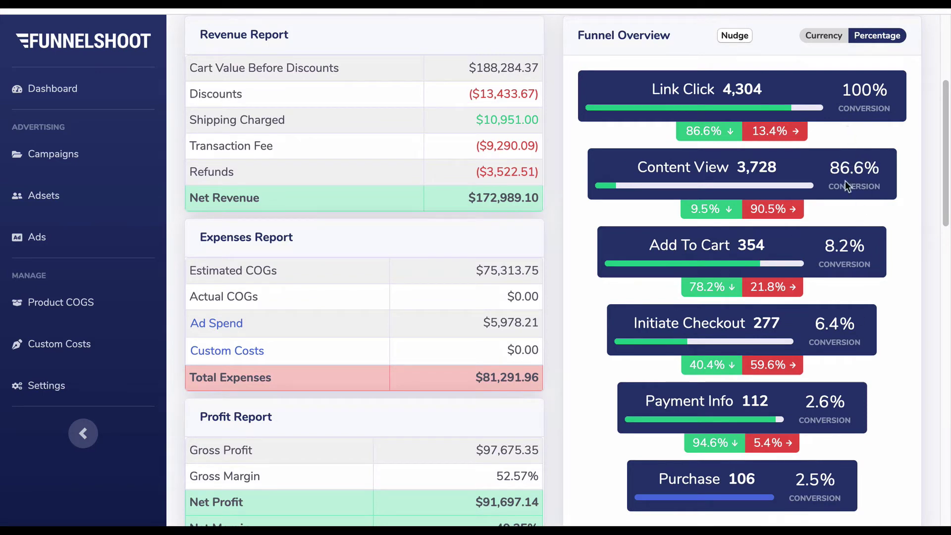
pyautogui.scroll(1, 844, 181)
pyautogui.scroll(-1, 845, 182)
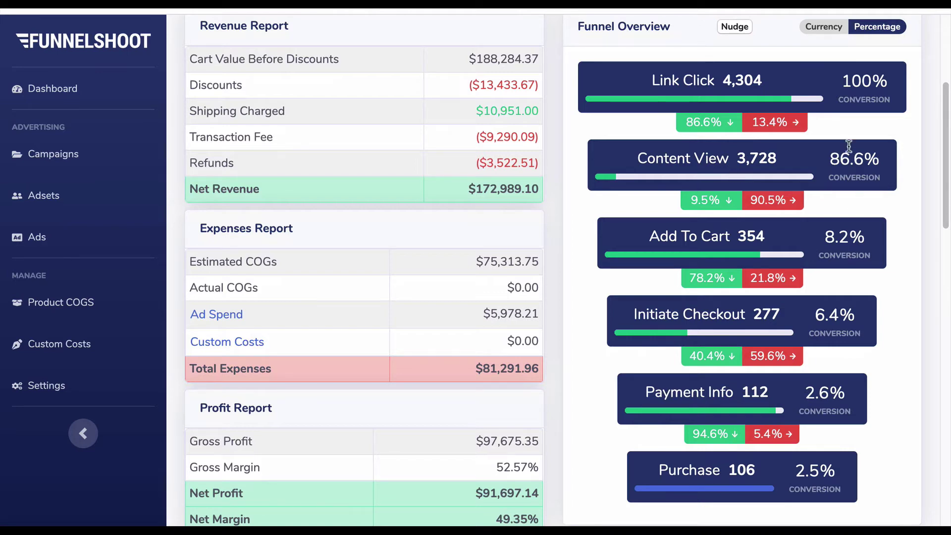
pyautogui.click(830, 33)
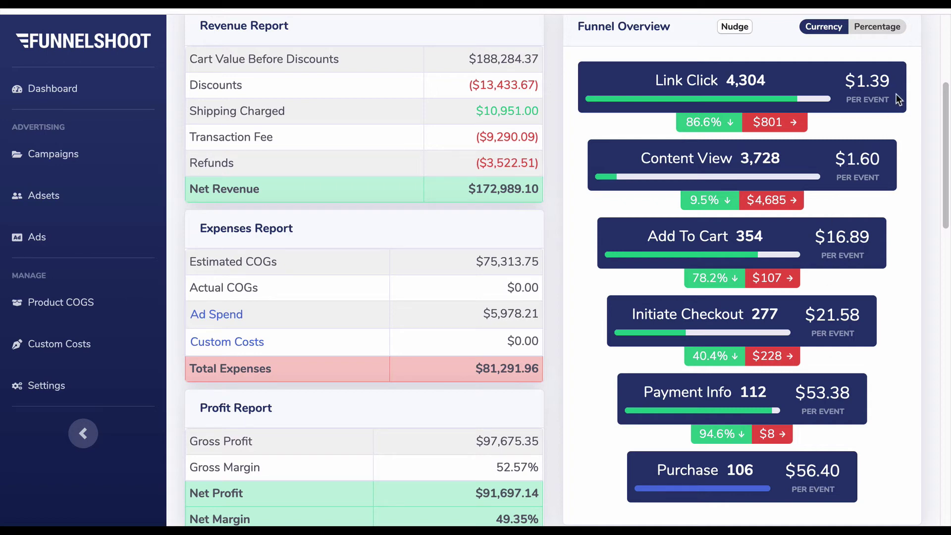
# Enter nudge mode, listing each step's rate and cost, with Content View at 9.5% and $4,685
pyautogui.click(724, 26)
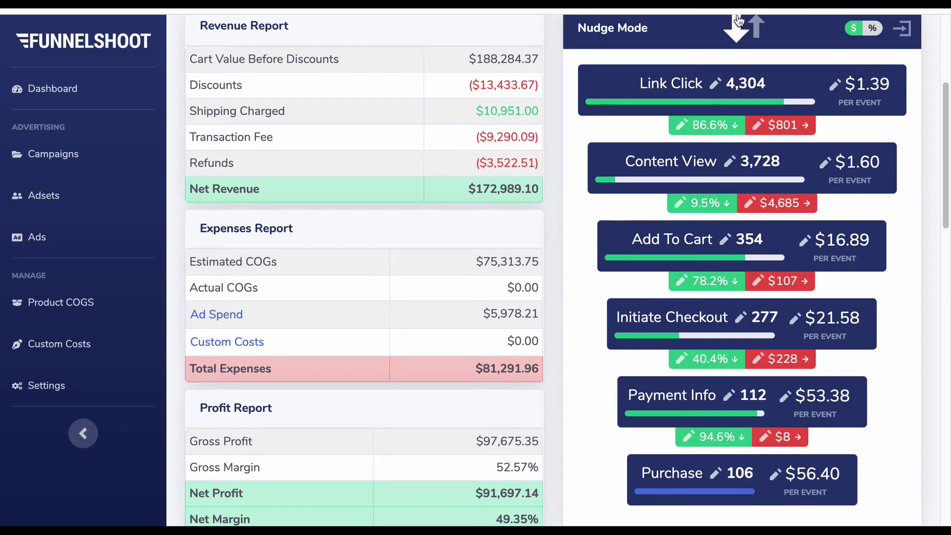
pyautogui.scroll(1, 737, 49)
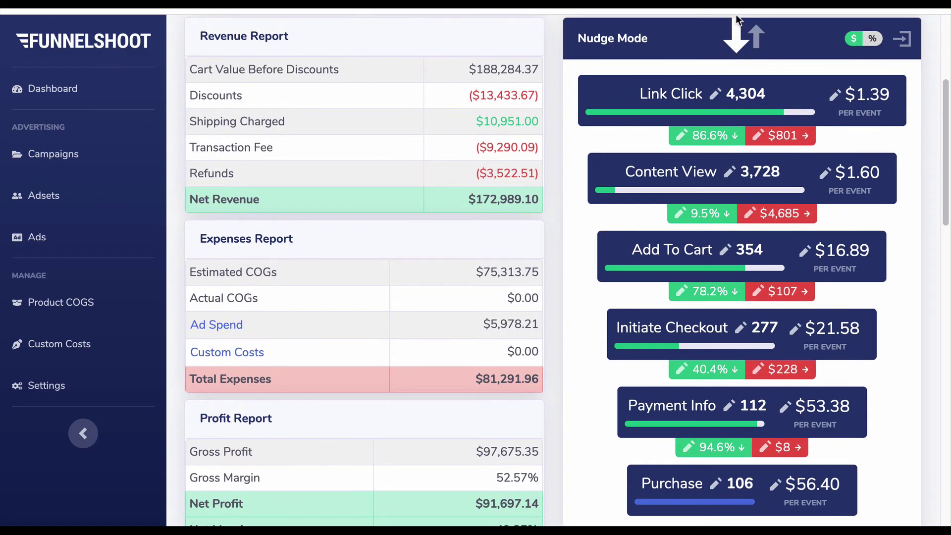
pyautogui.scroll(-1, 715, 150)
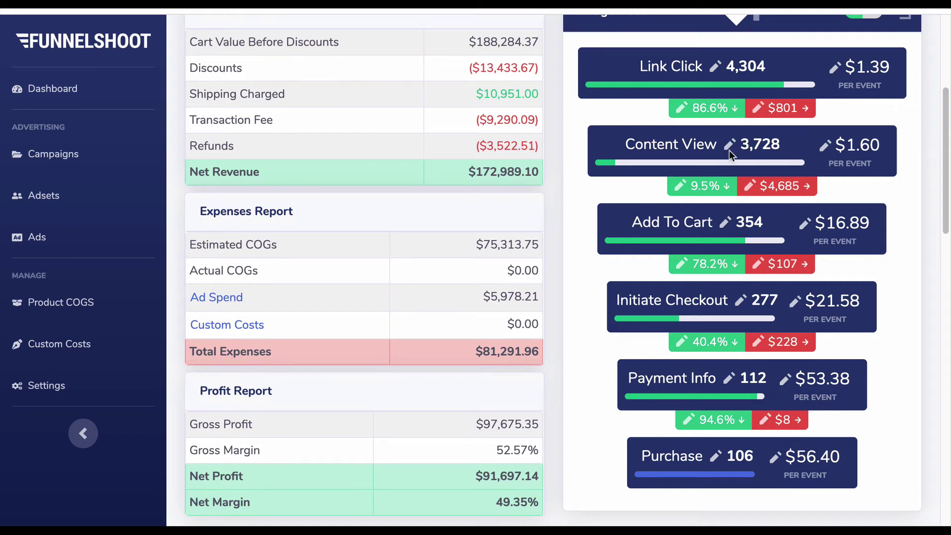
# Nudge Content View's rate from 9.5% to 12%, then 15%, lifting Purchase to 167 at $35.80
pyautogui.click(686, 186)
pyautogui.write('12')
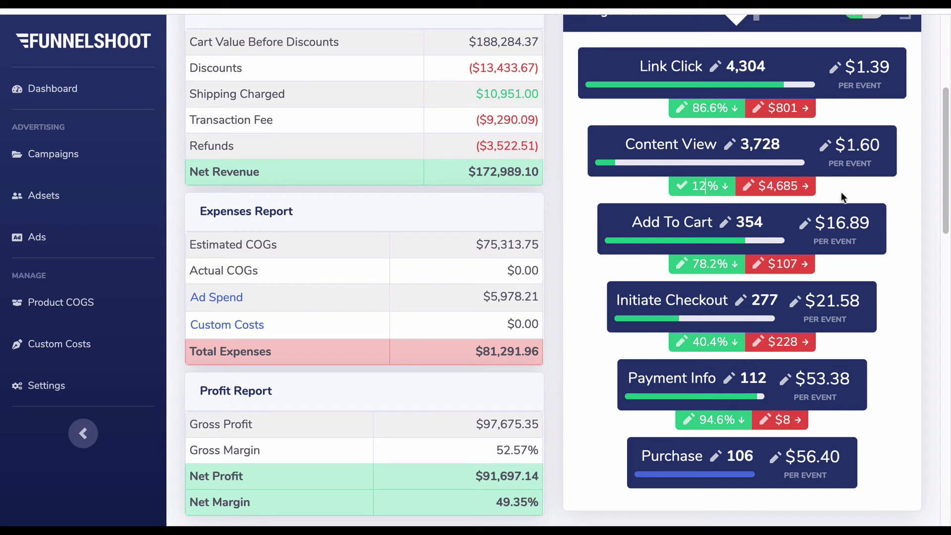
pyautogui.press('Return')
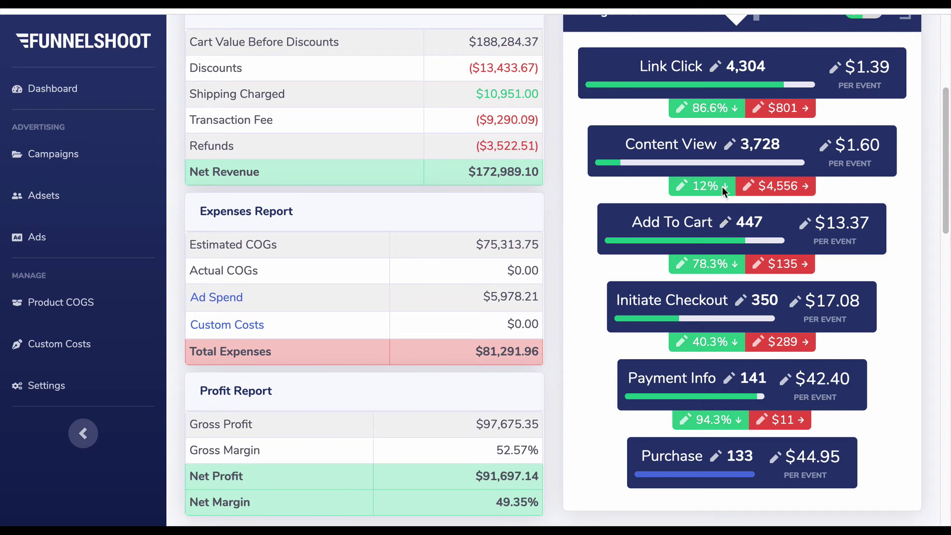
pyautogui.click(682, 188)
pyautogui.write('15')
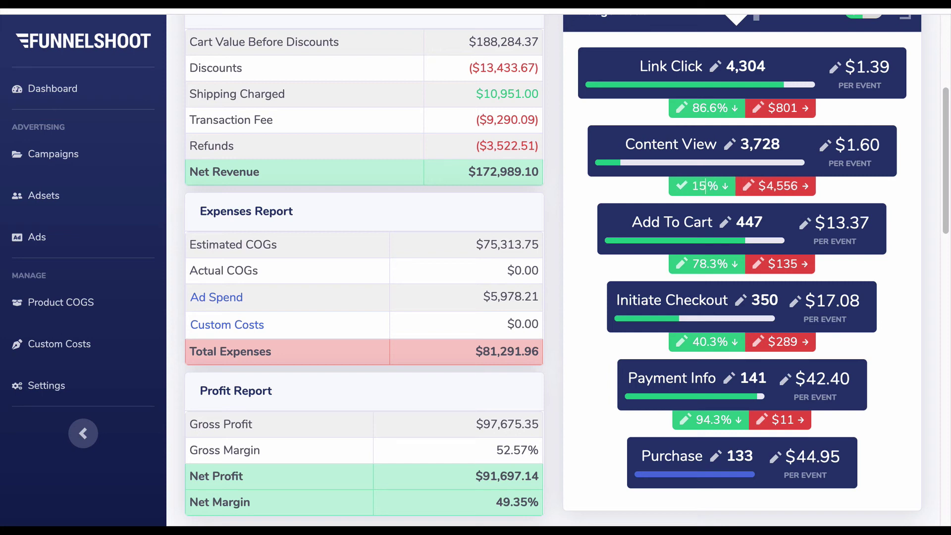
pyautogui.press('Return')
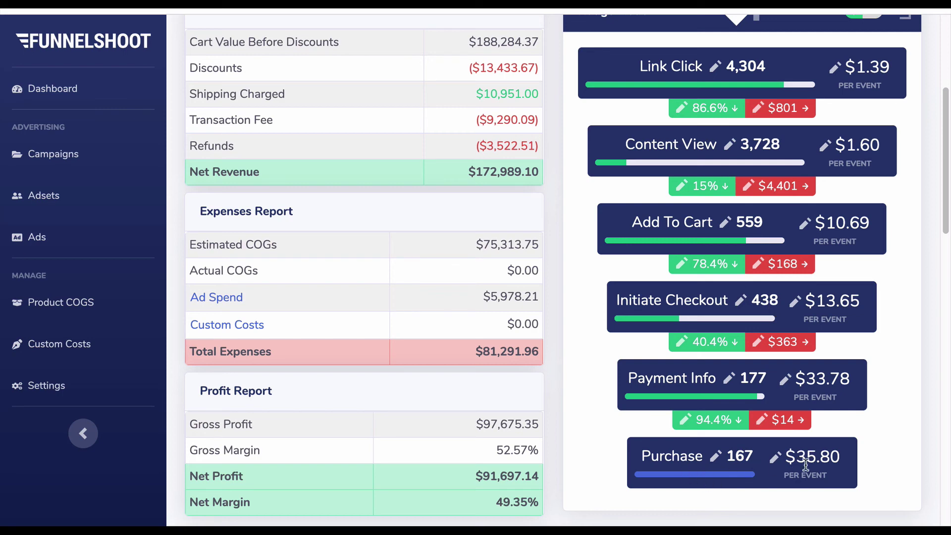
pyautogui.scroll(1, 805, 465)
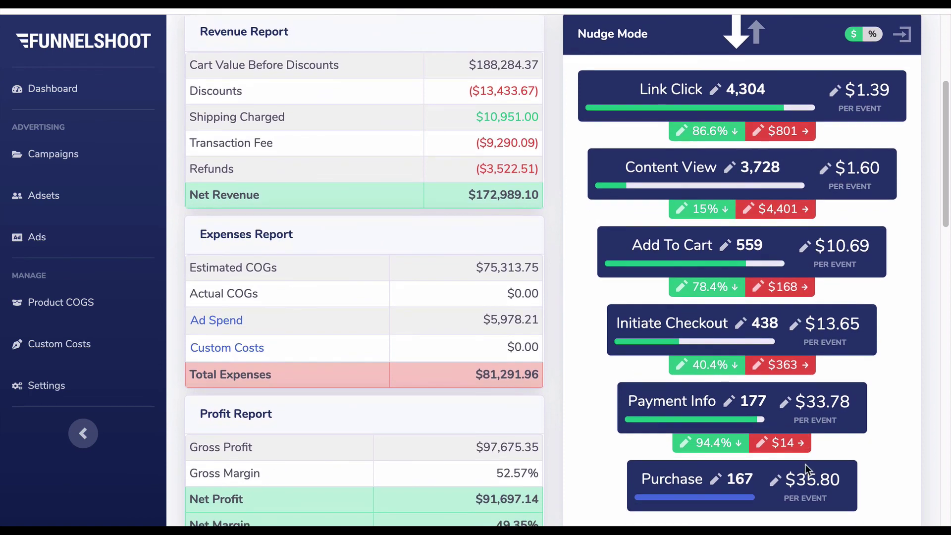
# Exit nudge mode, restoring the original funnel with 106 purchases
pyautogui.click(902, 35)
pyautogui.scroll(-1, 837, 235)
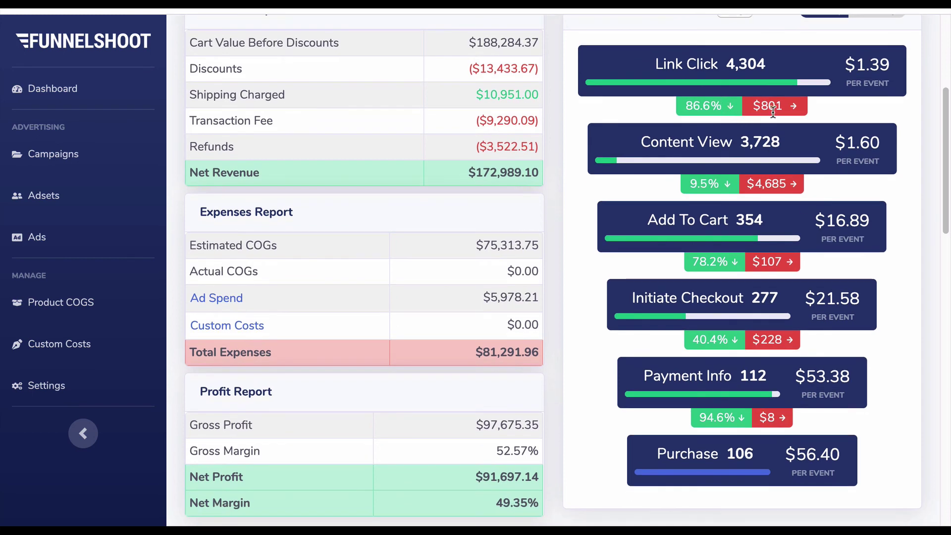
pyautogui.scroll(-1, 773, 111)
# Show the funnel as conversion percentages, with Purchase at 2.5%
pyautogui.scroll(1, 775, 251)
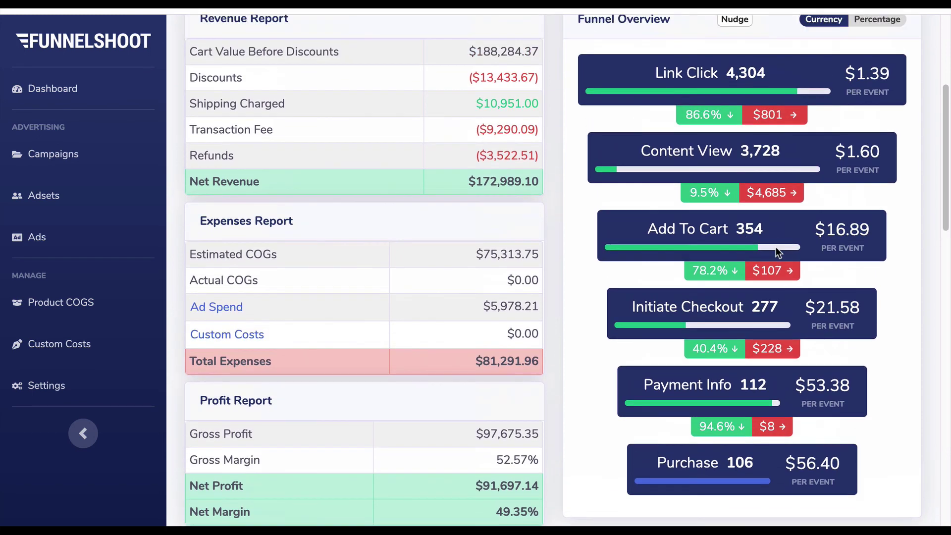
pyautogui.click(890, 21)
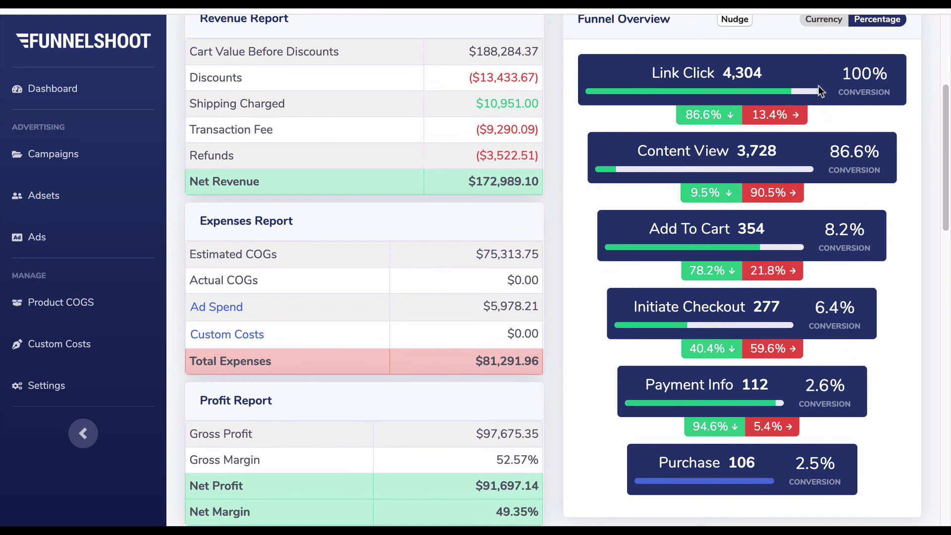
pyautogui.scroll(1, 807, 155)
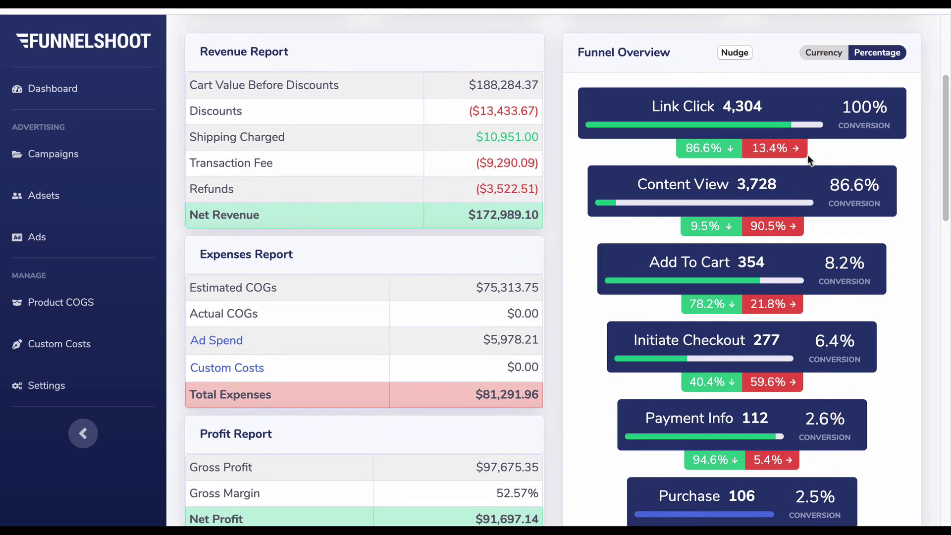